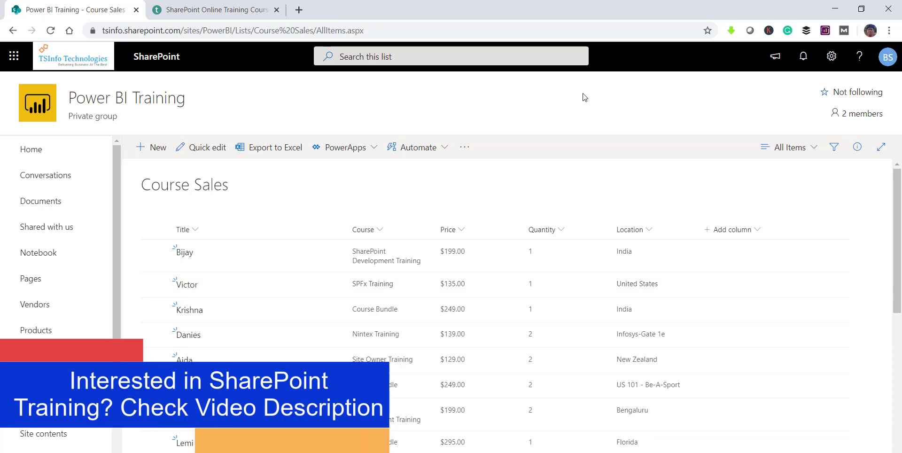
Step: Look over the settings page of the Course Sales list, then return to the list
{"action": "left_click", "coordinate": [831, 56]}
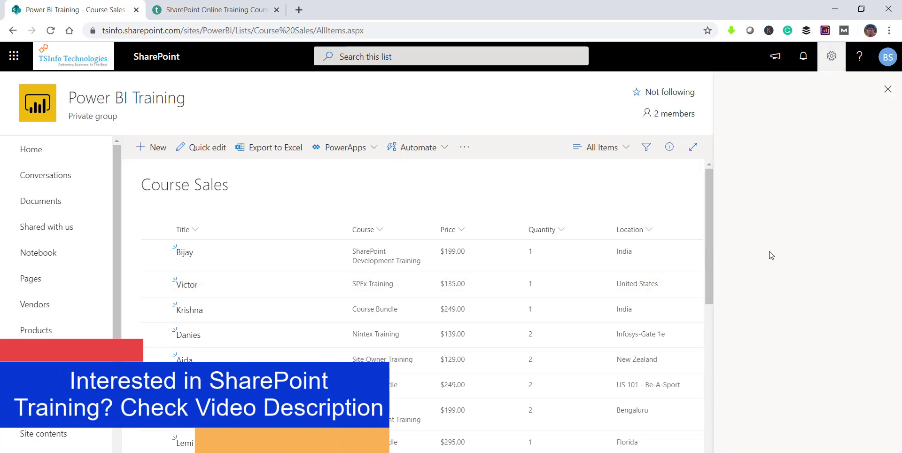
{"action": "left_click", "coordinate": [746, 181]}
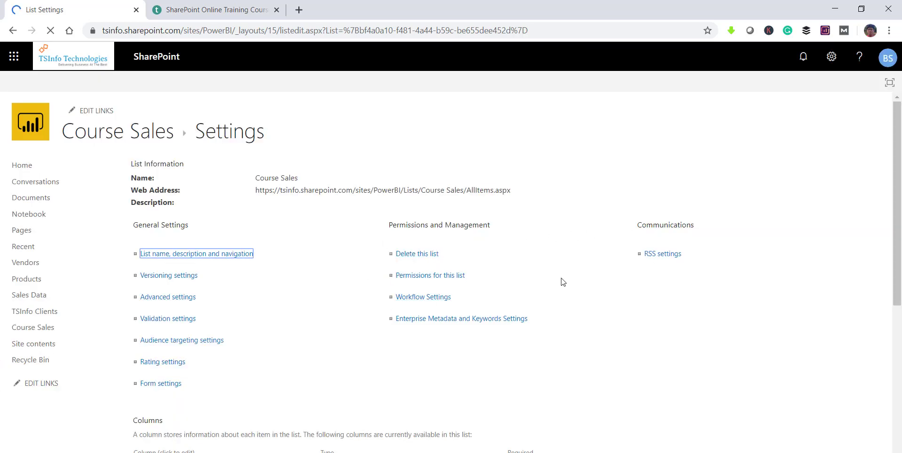
{"action": "left_click", "coordinate": [143, 133]}
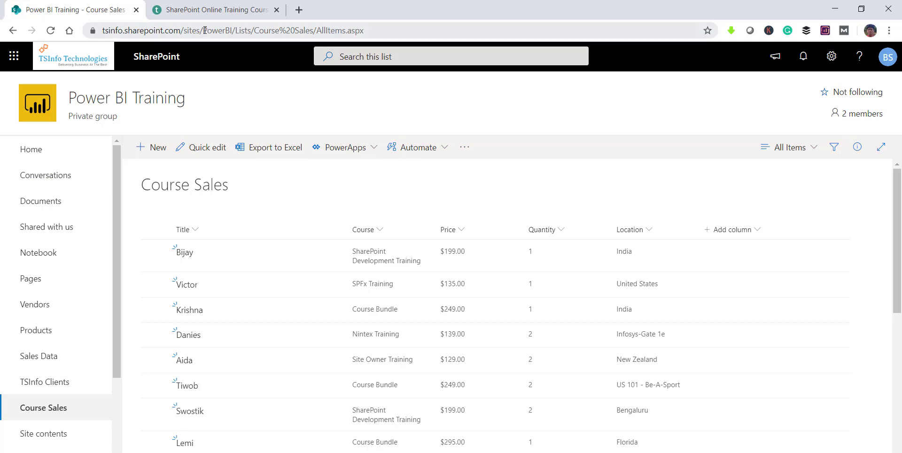
Step: Open the site tsinfo.sharepoint.com/sites/enjoysharepoint in a new browser tab
{"action": "left_click_drag", "start_coordinate": [203, 31], "coordinate": [96, 30]}
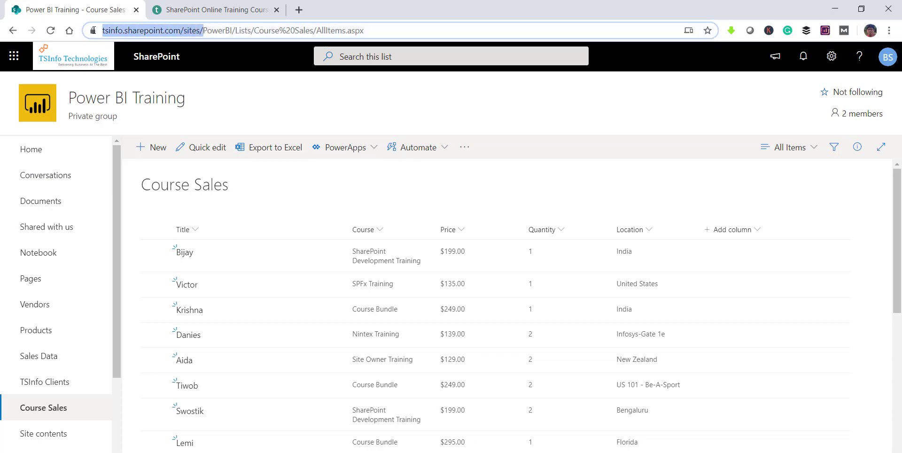
{"action": "key", "text": "ctrl+c"}
{"action": "left_click", "coordinate": [298, 10]}
{"action": "key", "text": "ctrl+v"}
{"action": "type", "text": "e"}
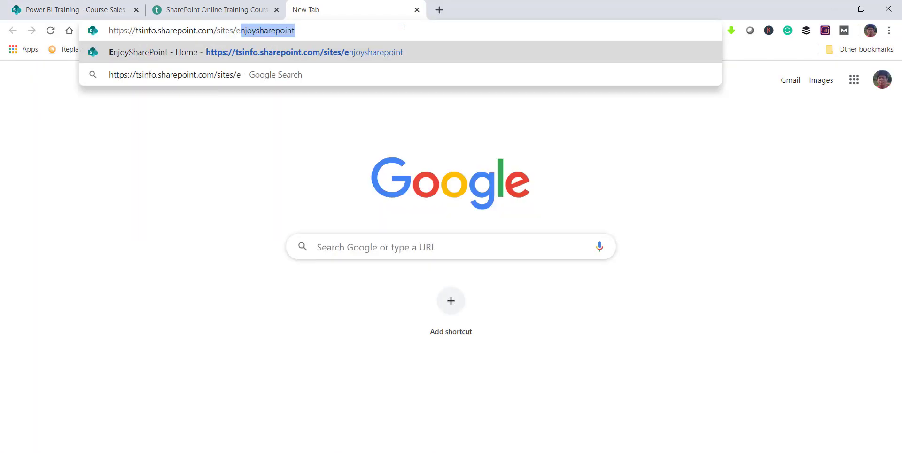
{"action": "type", "text": "njoy"}
{"action": "key", "text": "Return"}
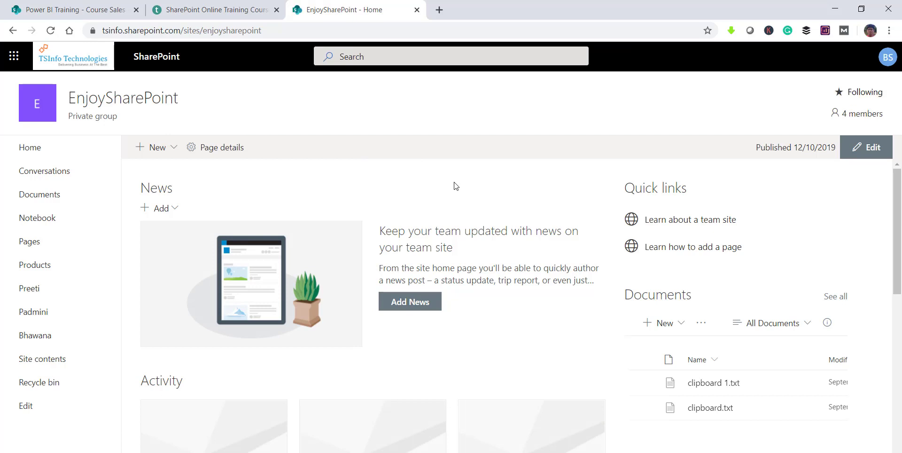
{"action": "left_click", "coordinate": [75, 10]}
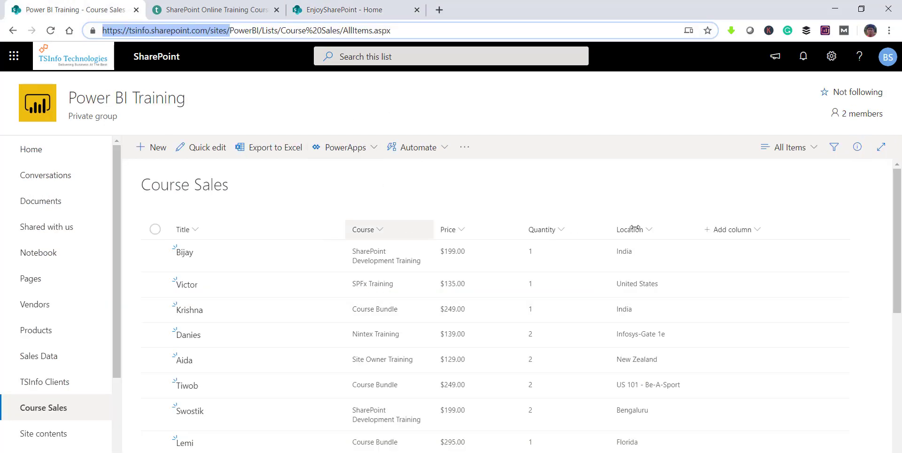
{"action": "left_click", "coordinate": [343, 10]}
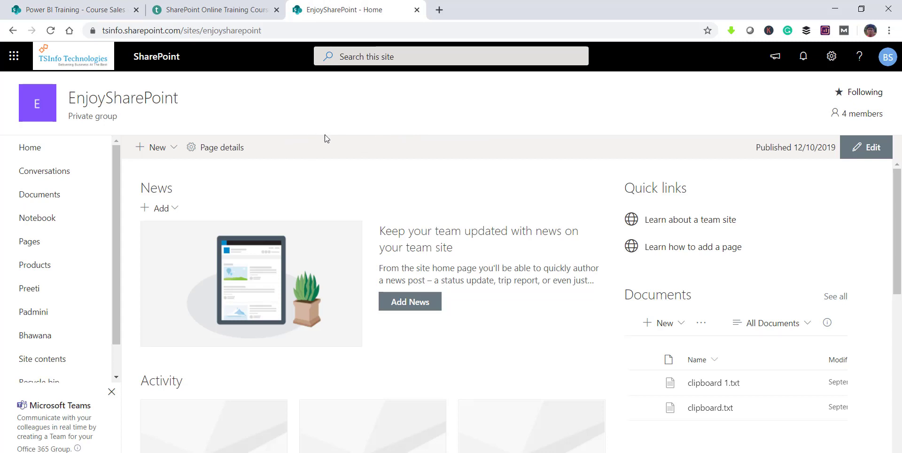
{"action": "left_click", "coordinate": [180, 148]}
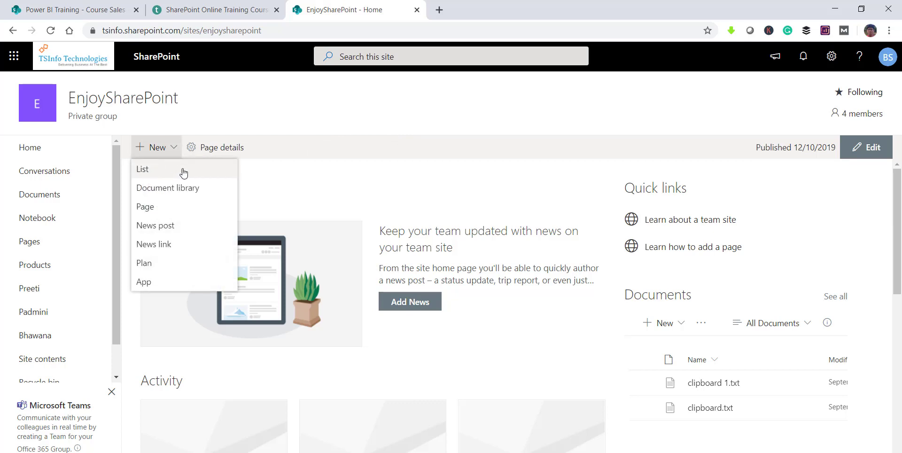
{"action": "left_click", "coordinate": [496, 114]}
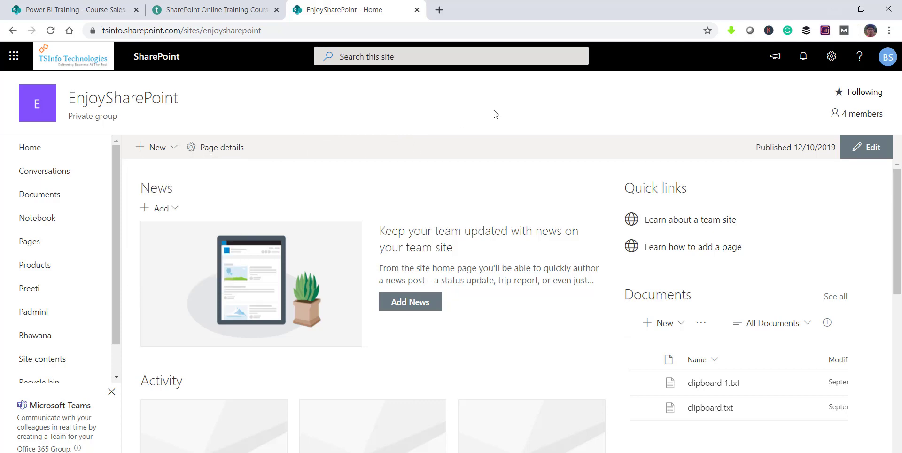
{"action": "left_click", "coordinate": [830, 64]}
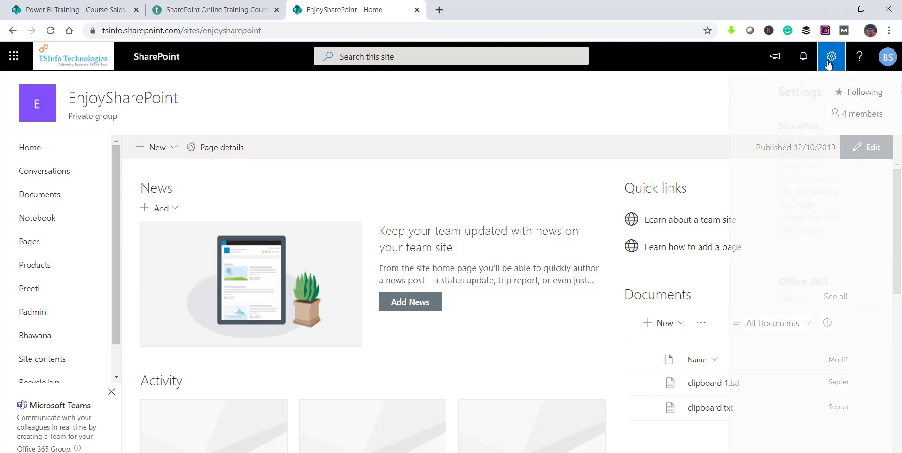
{"action": "left_click", "coordinate": [172, 148]}
{"action": "left_click", "coordinate": [167, 170]}
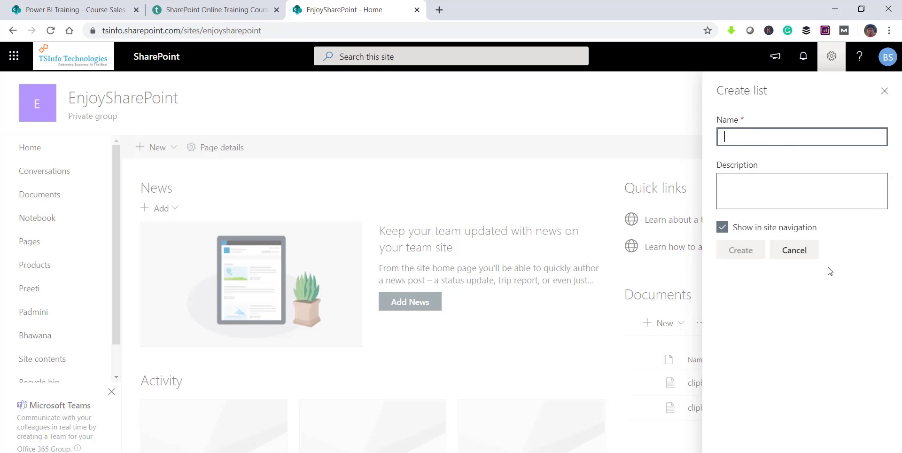
{"action": "left_click", "coordinate": [794, 251]}
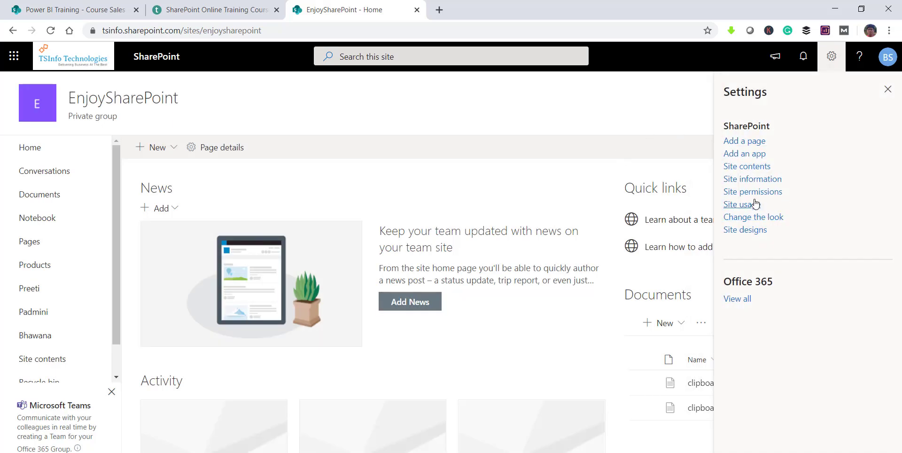
Step: Open the EnjoySharePoint site contents and start creating a new list there
{"action": "left_click", "coordinate": [749, 167]}
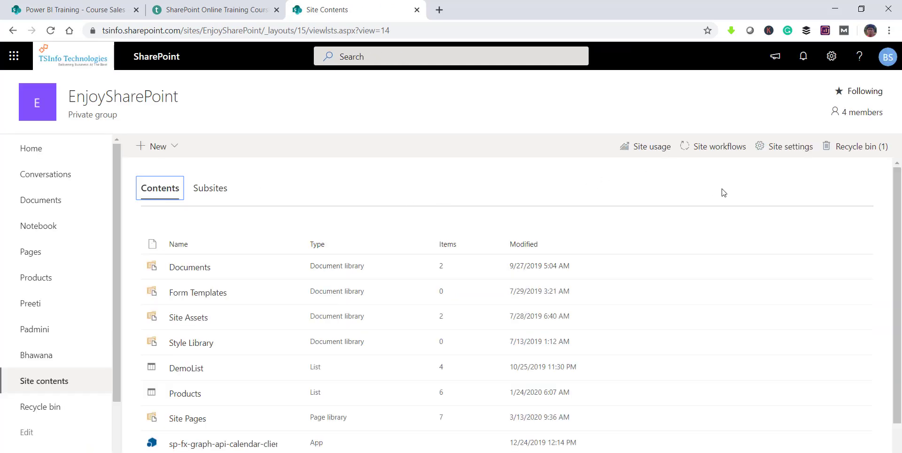
{"action": "left_click", "coordinate": [177, 147]}
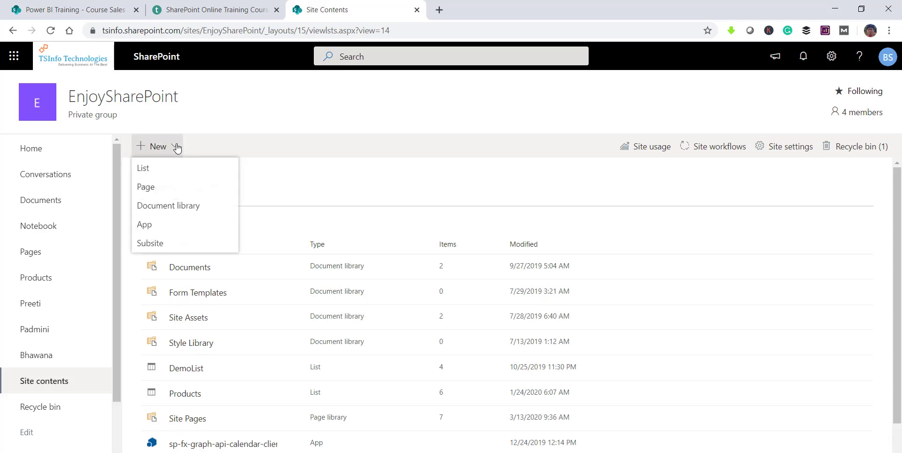
{"action": "left_click", "coordinate": [156, 173]}
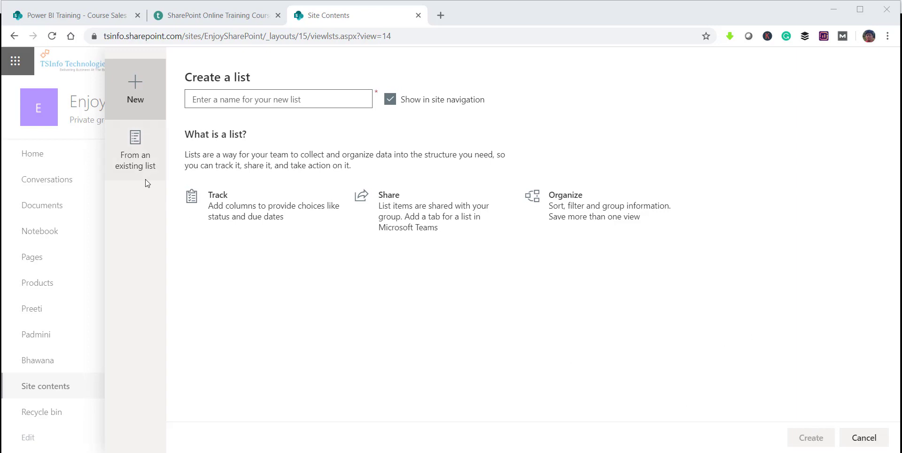
Step: Base the new list on the existing Course Sales list from the Power BI Training site
{"action": "left_click", "coordinate": [134, 164]}
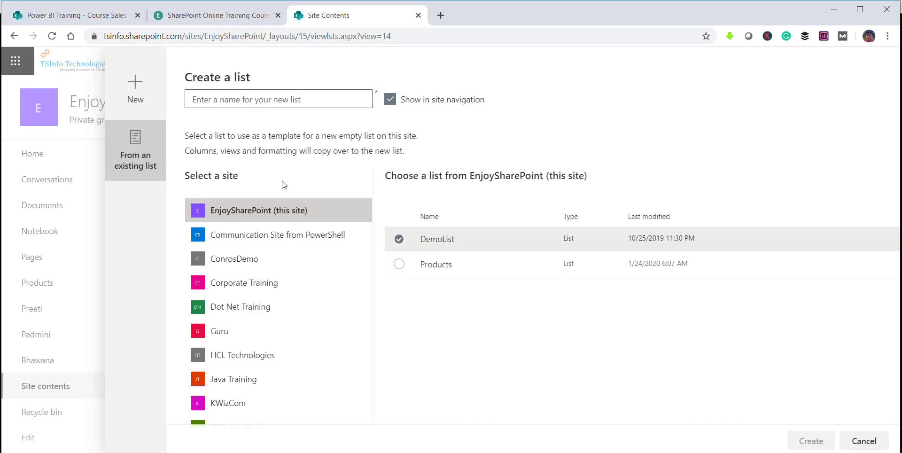
{"action": "scroll", "coordinate": [282, 310], "scroll_direction": "down", "scroll_amount": 3}
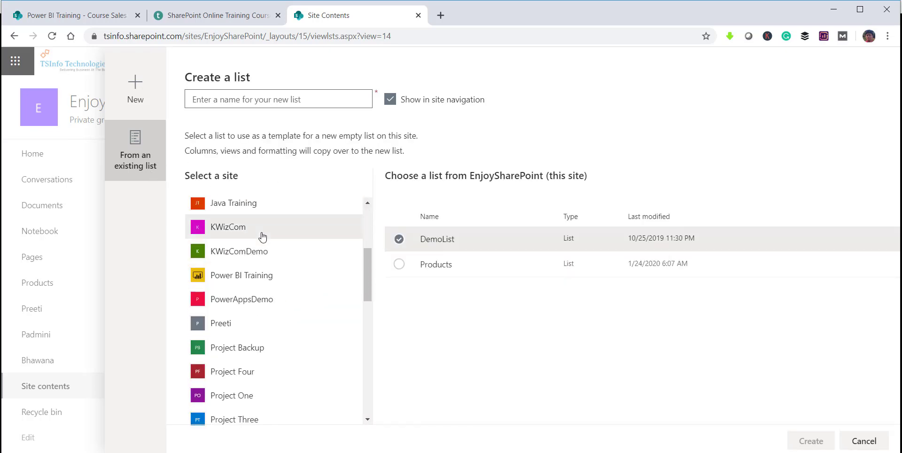
{"action": "scroll", "coordinate": [258, 263], "scroll_direction": "down", "scroll_amount": 2}
{"action": "scroll", "coordinate": [282, 292], "scroll_direction": "up", "scroll_amount": 2}
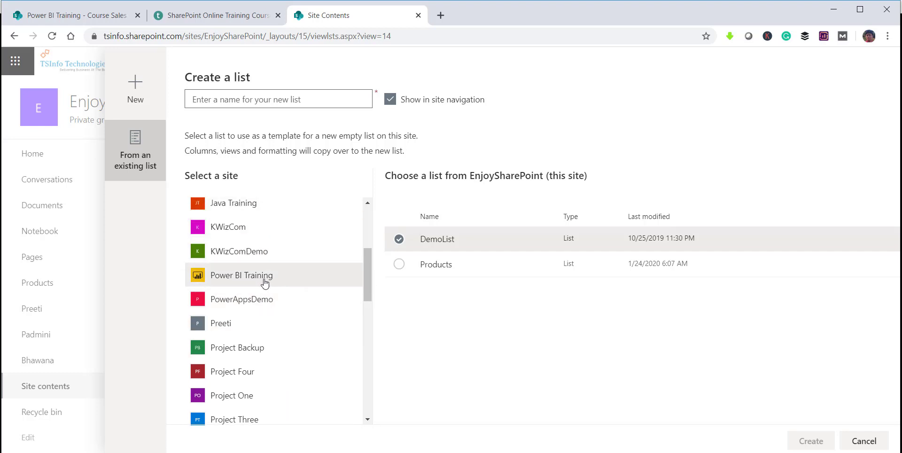
{"action": "left_click", "coordinate": [270, 280]}
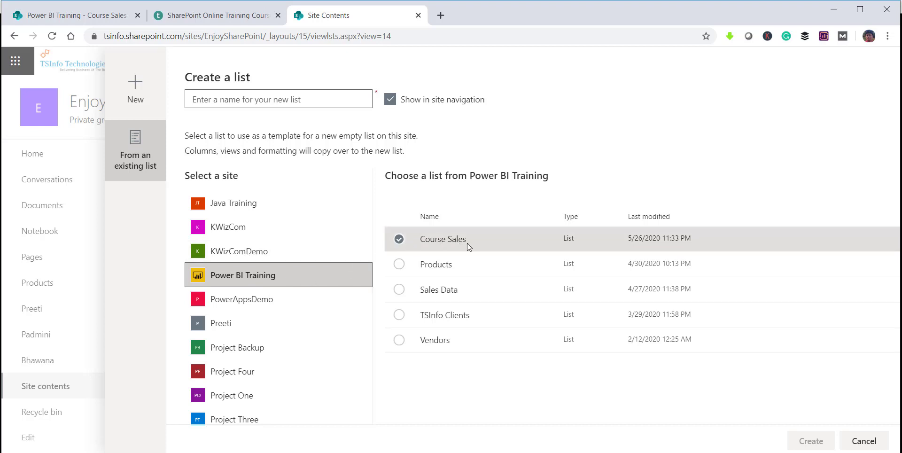
{"action": "left_click", "coordinate": [91, 16]}
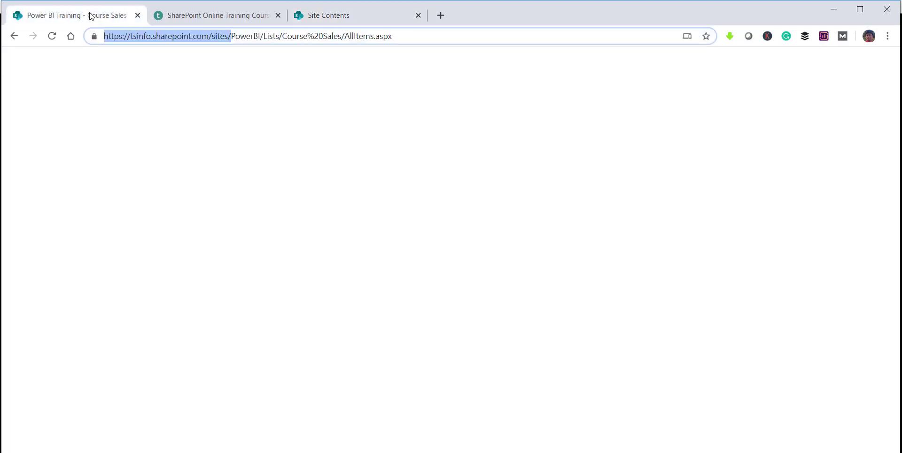
{"action": "left_click", "coordinate": [329, 15]}
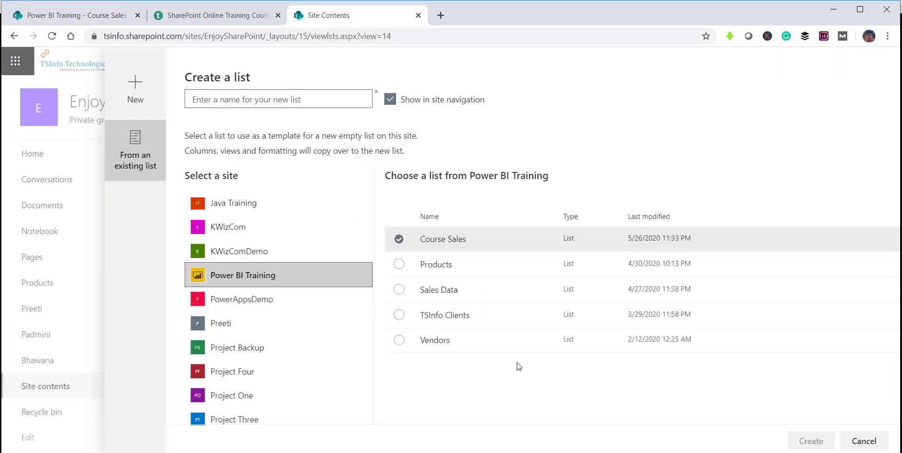
Step: Name the new list Course Sales and create it
{"action": "left_click", "coordinate": [230, 103]}
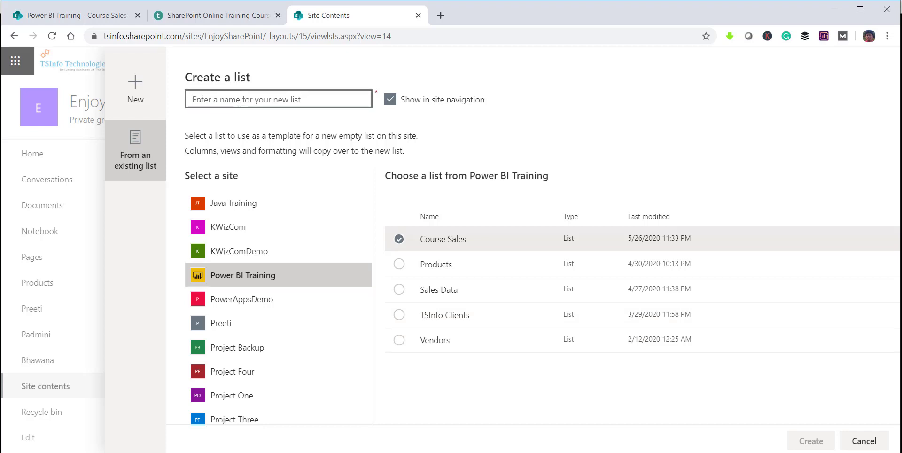
{"action": "type", "text": "Course L"}
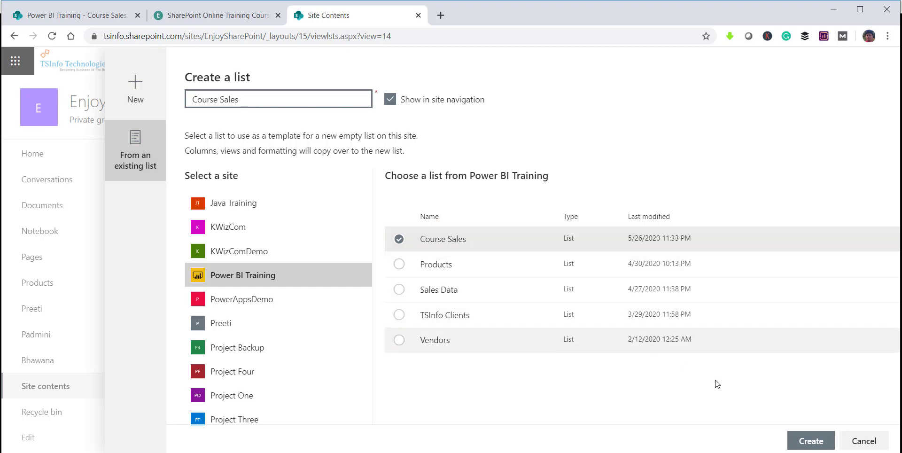
{"action": "left_click", "coordinate": [804, 440]}
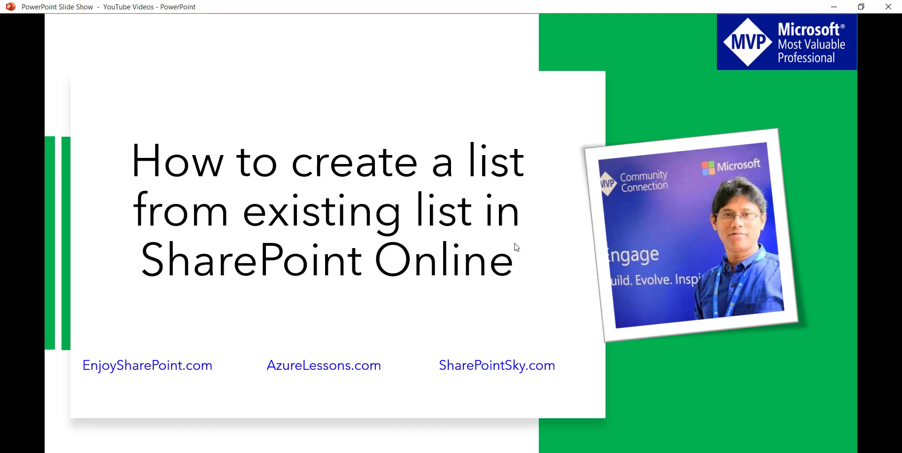
{"action": "left_click", "coordinate": [517, 247]}
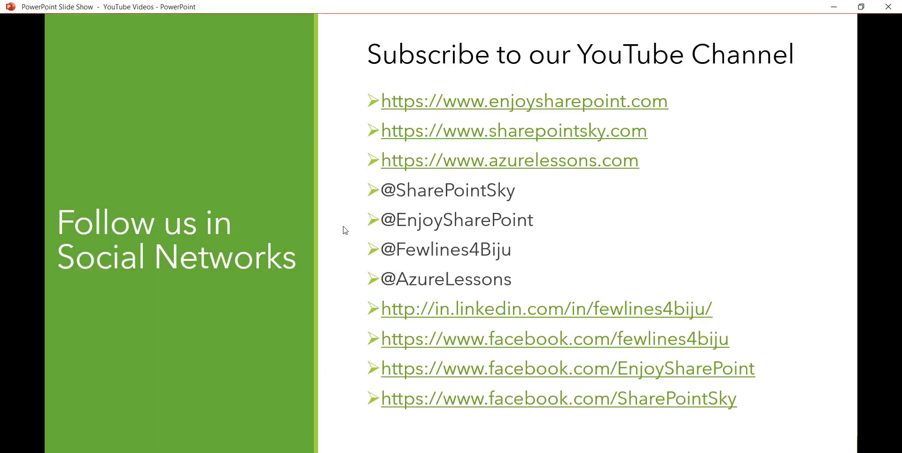